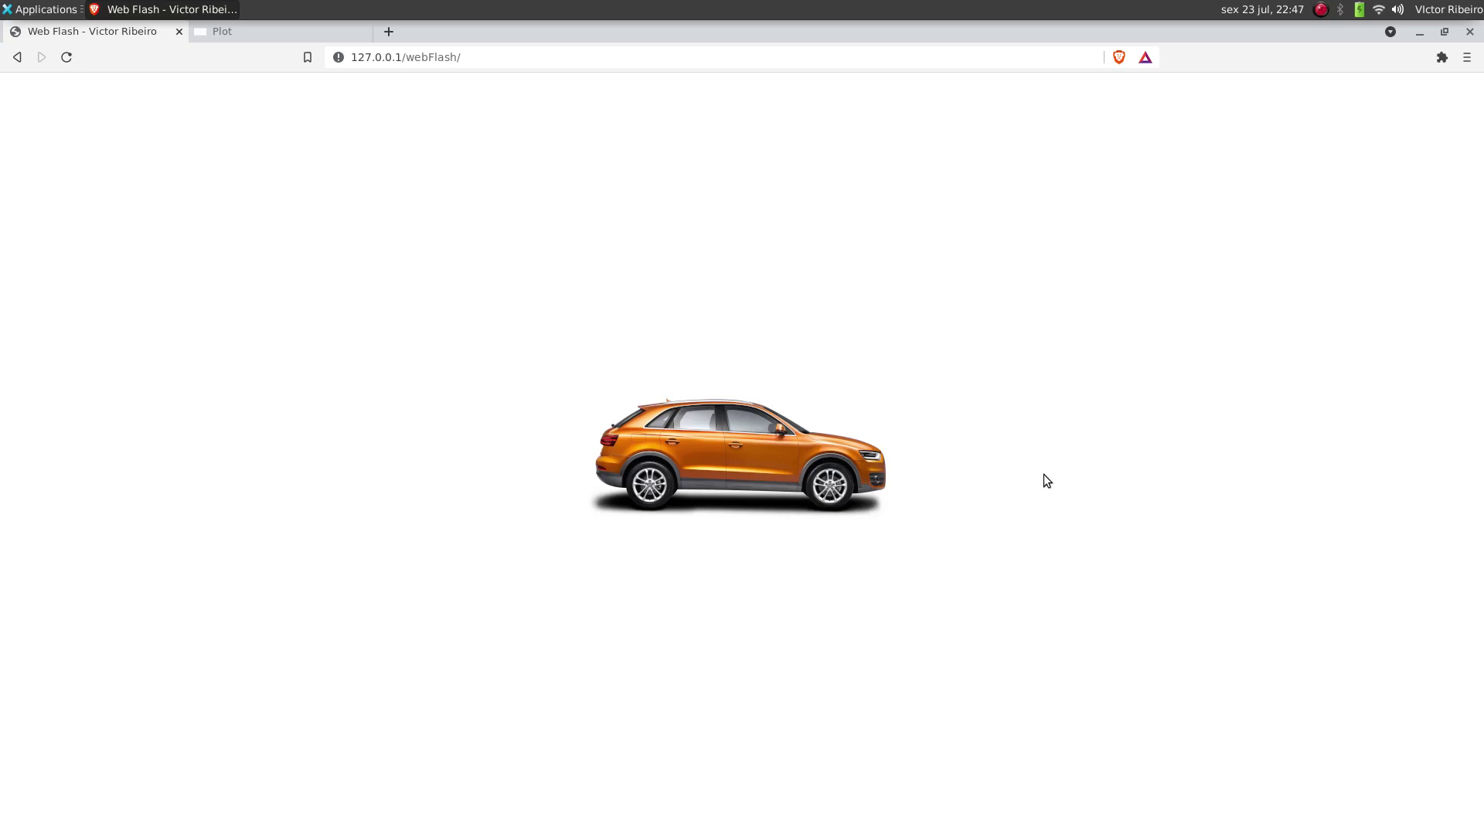
# Step: Try moving the car up and to the left on the Web Flash page, and reload the page to recentre it
pyautogui.moveTo(781, 465); pyautogui.dragTo(657, 404)
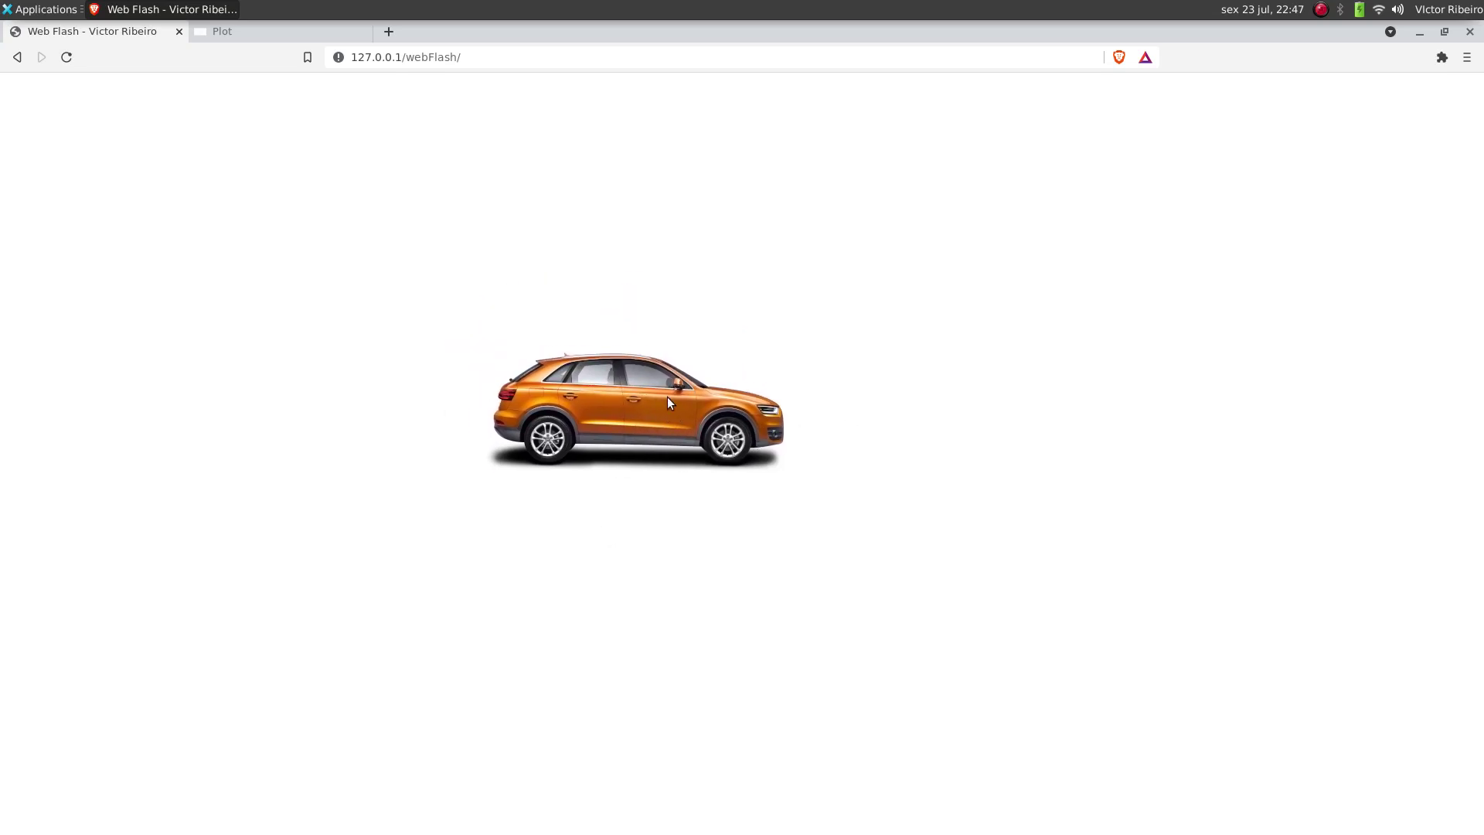
pyautogui.click(432, 57)
pyautogui.doubleClick(433, 57)
pyautogui.click(672, 317)
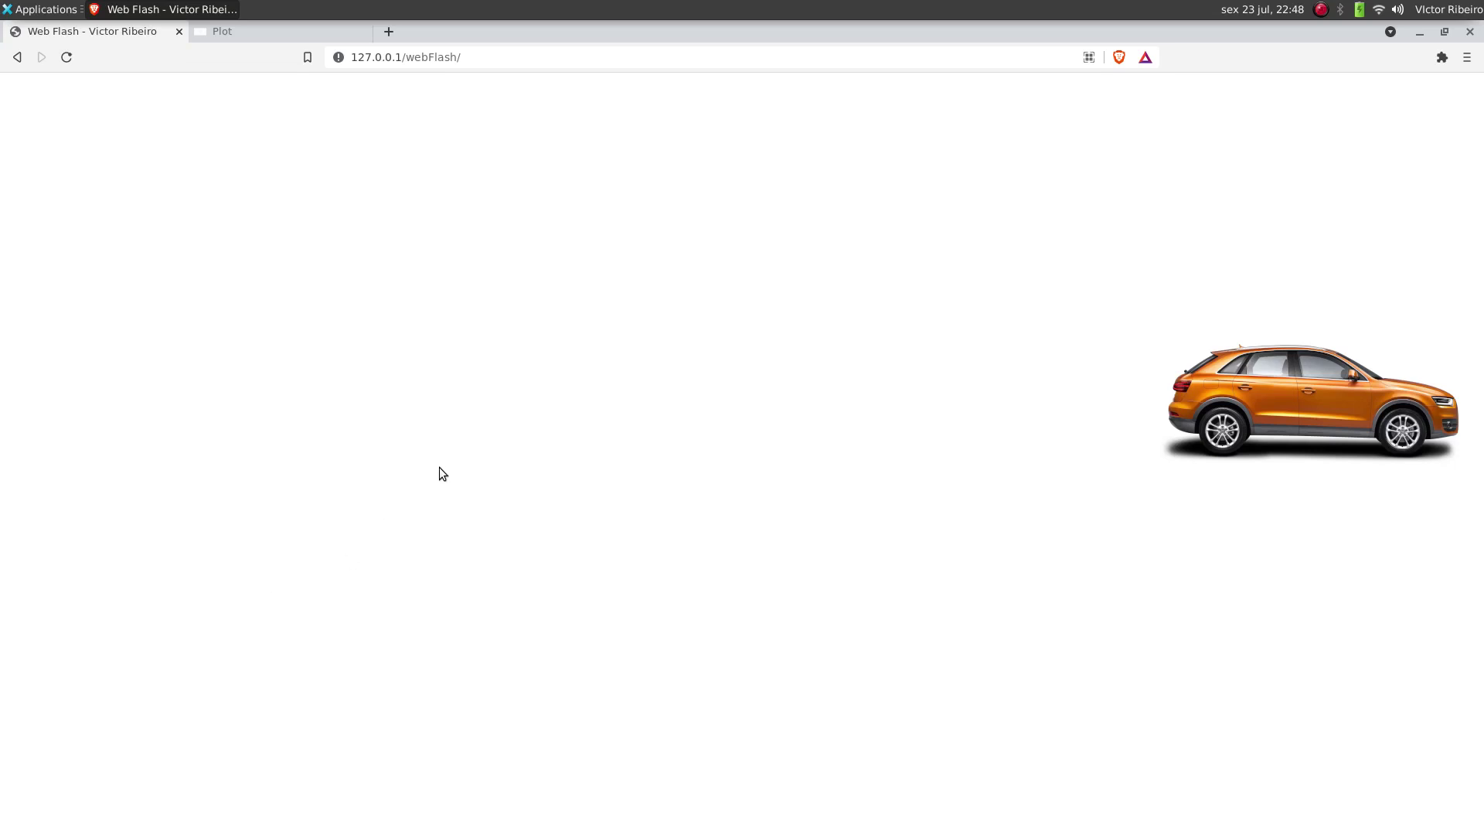
pyautogui.click(68, 57)
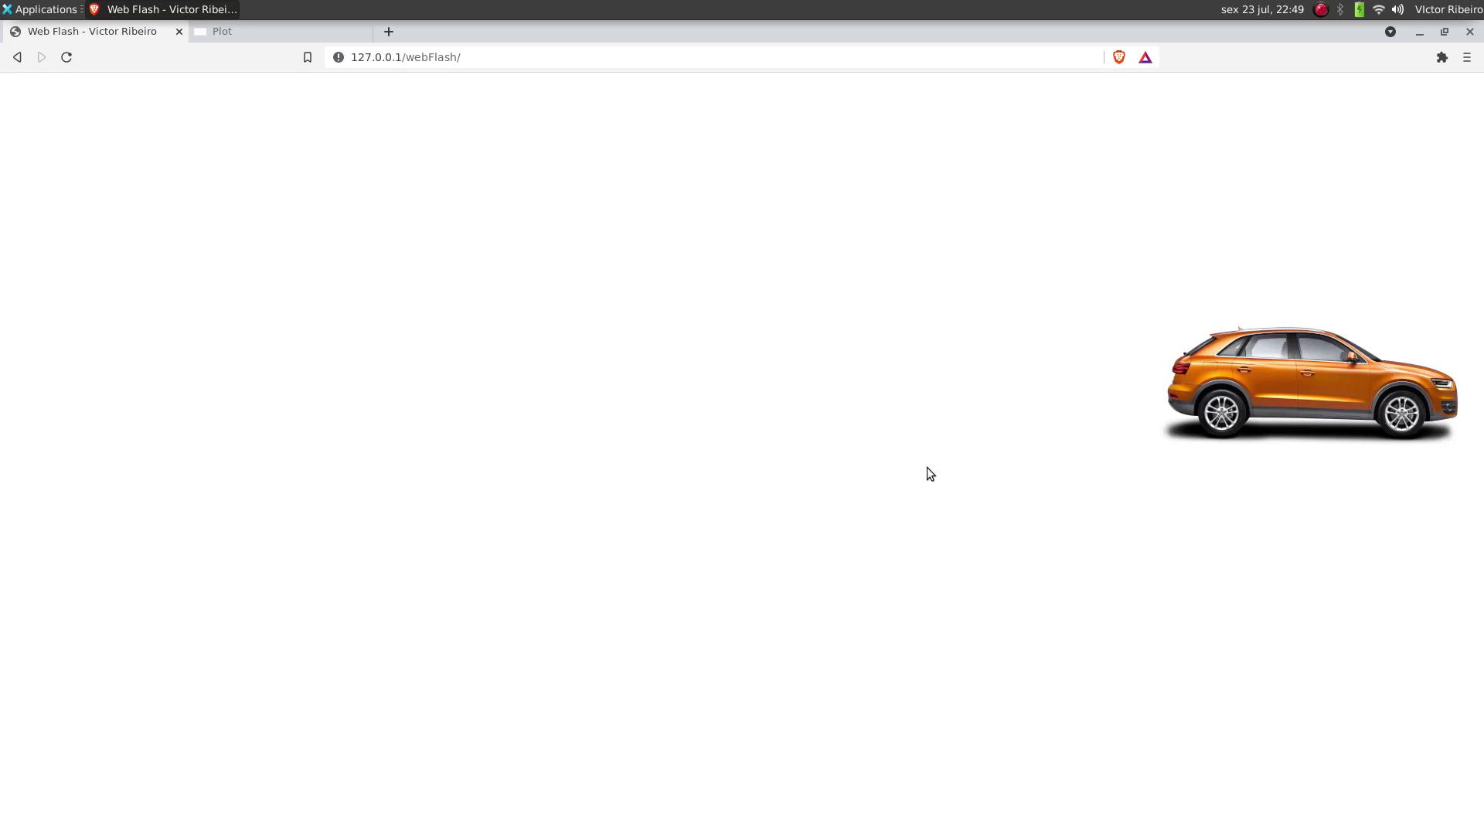
pyautogui.click(68, 56)
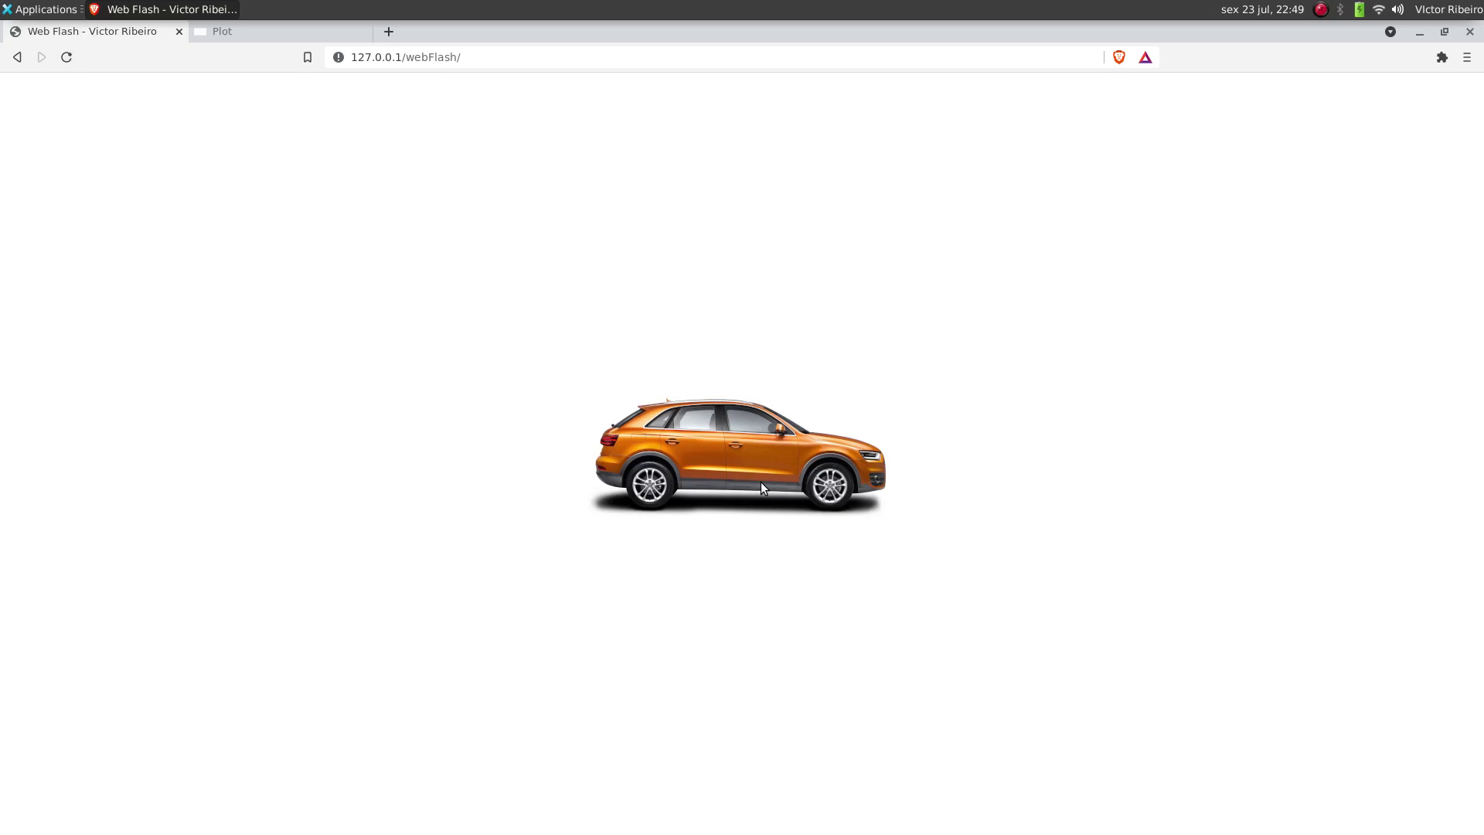
# Step: Check the Plot page, then return to the Web Flash page and move the car to the far left and across to the far right
pyautogui.click(258, 25)
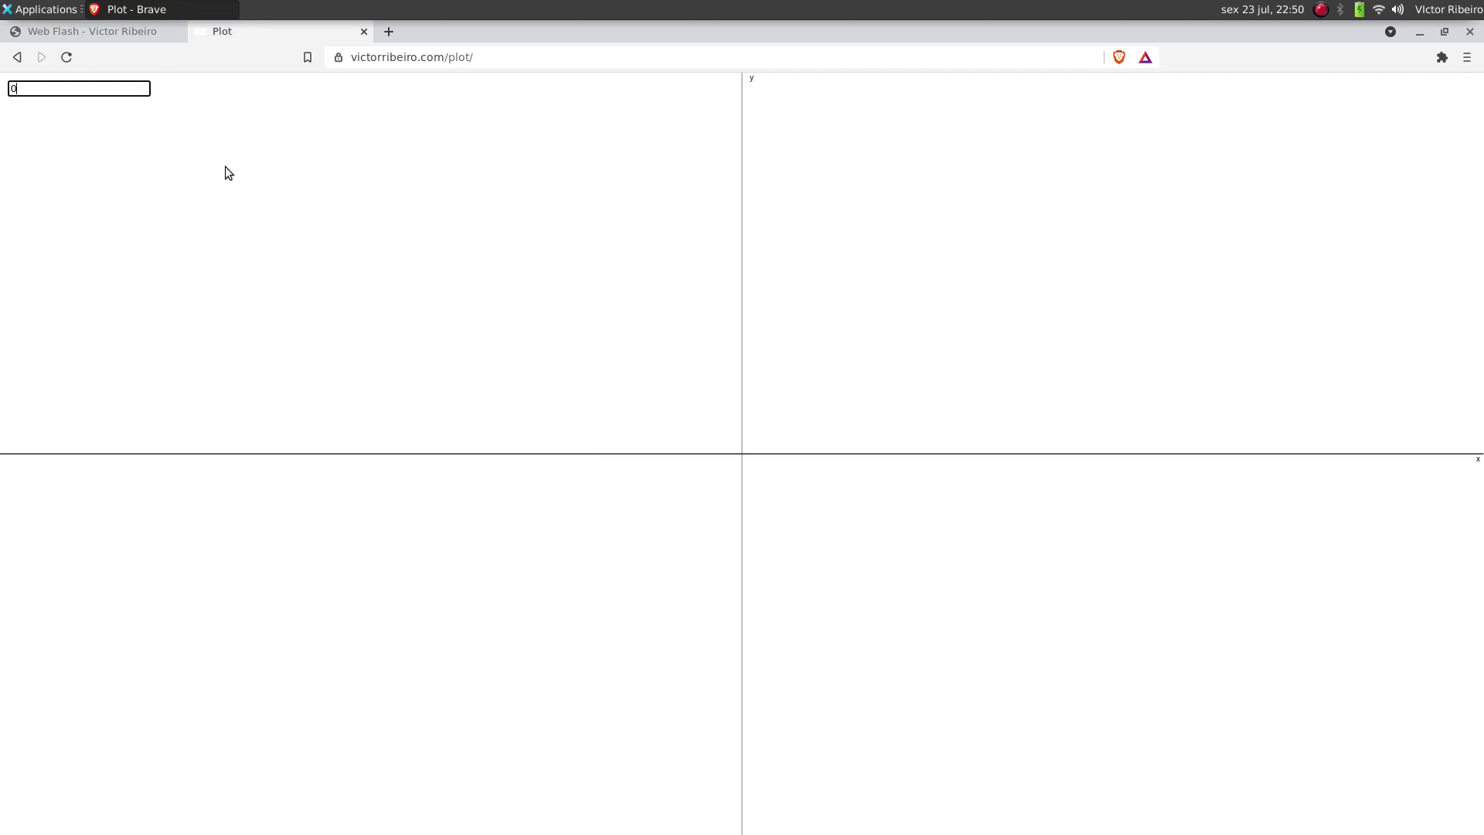
pyautogui.click(124, 37)
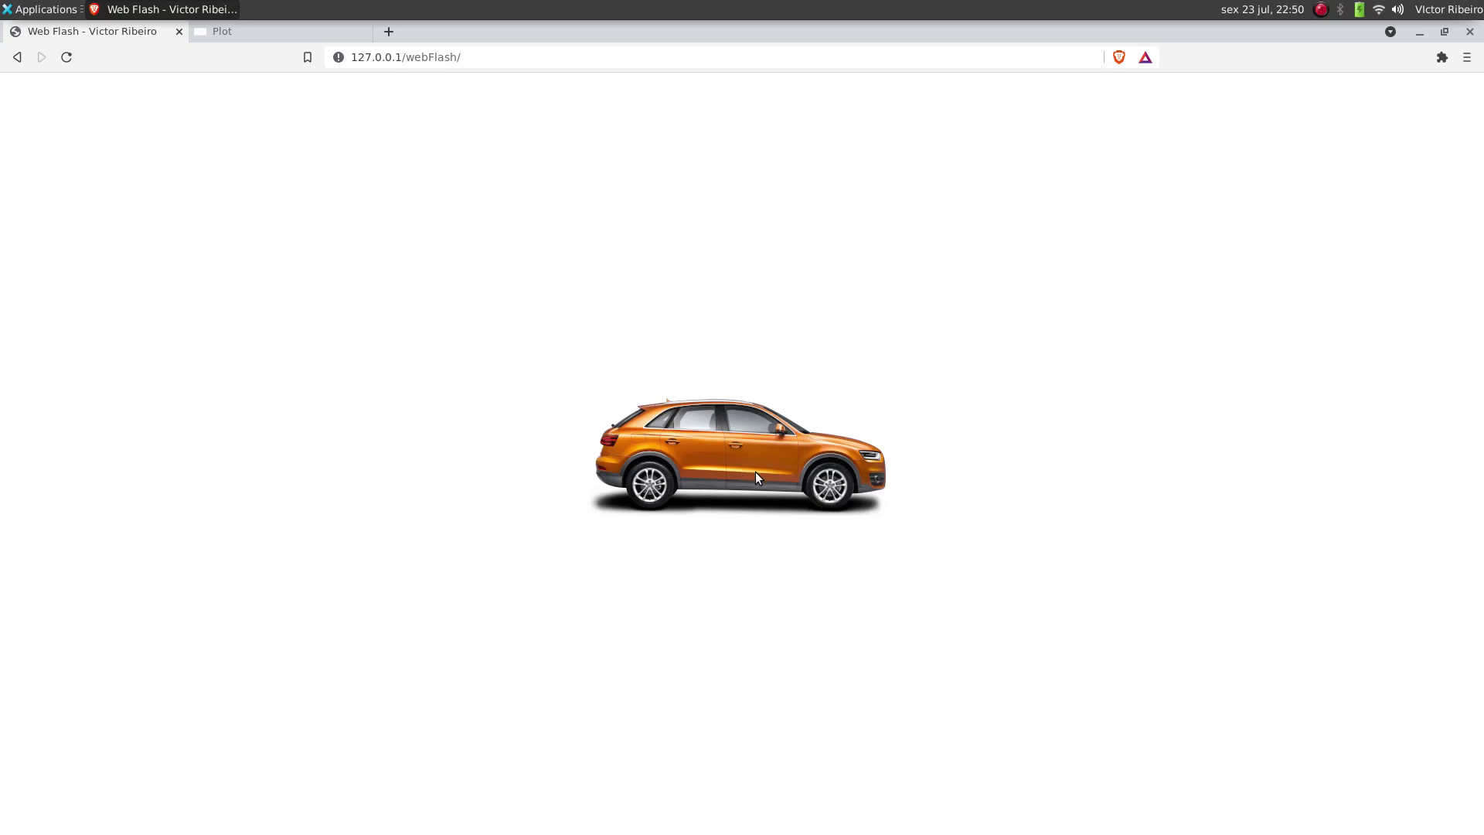
pyautogui.moveTo(689, 456); pyautogui.dragTo(183, 317)
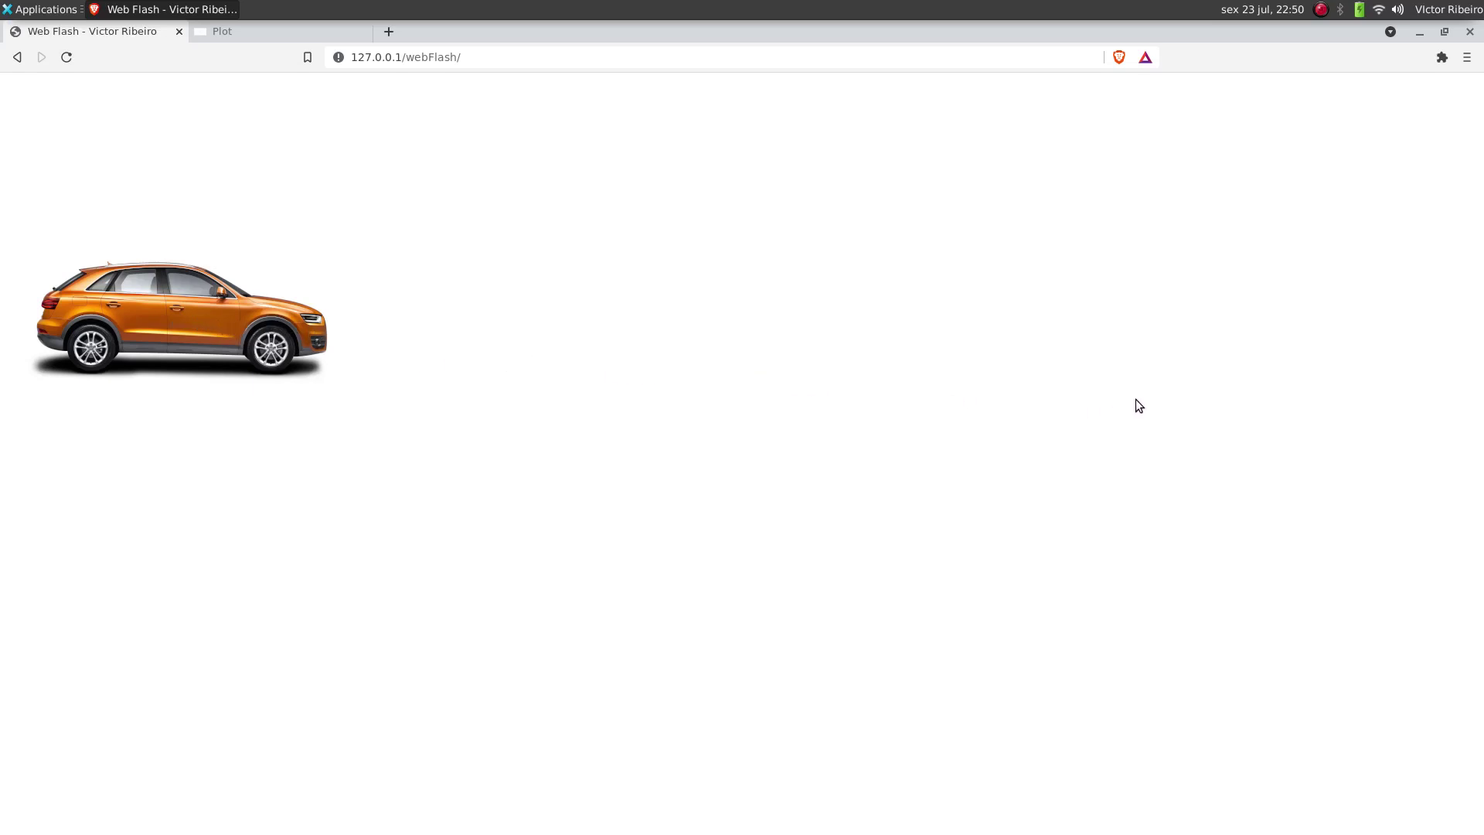
pyautogui.click(184, 341)
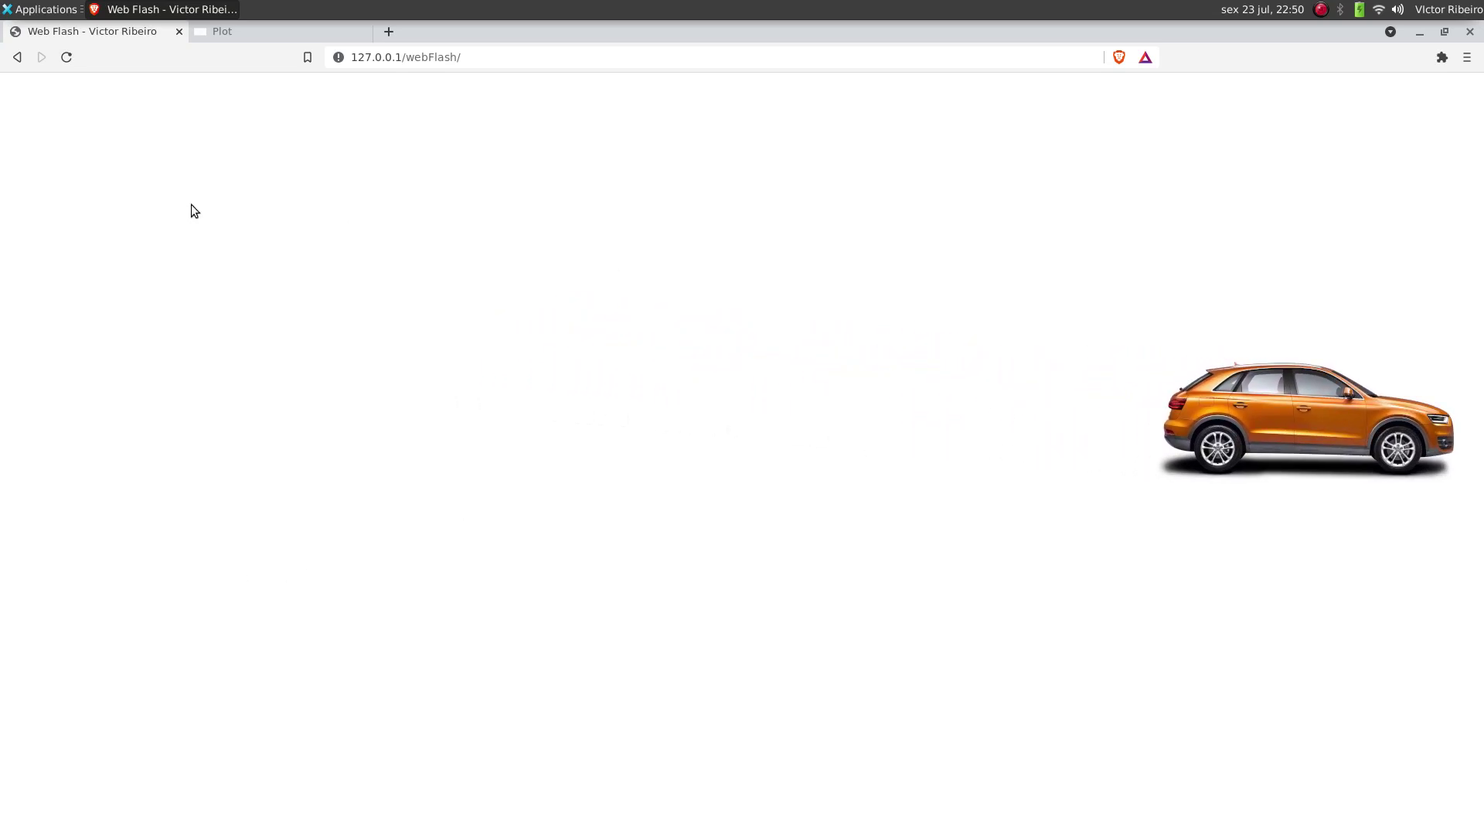
# Step: Plot the function x on the Plot page
pyautogui.click(262, 34)
pyautogui.doubleClick(77, 91)
pyautogui.write('x')
pyautogui.press('Return')
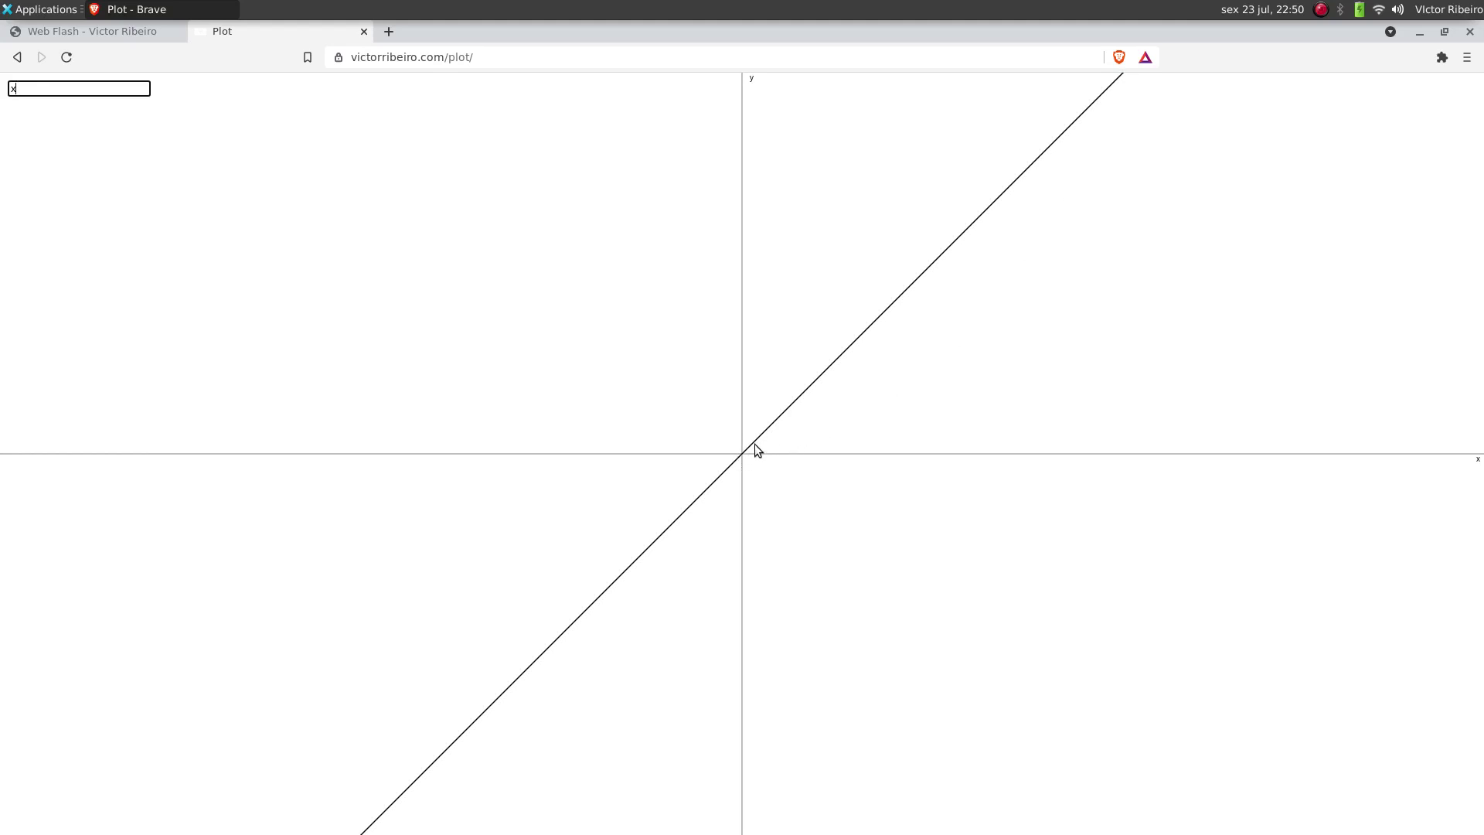
pyautogui.click(804, 395)
# Step: Reload the Web Flash page to recentre the car, and set the Plot page's function to x * x / 100
pyautogui.click(92, 31)
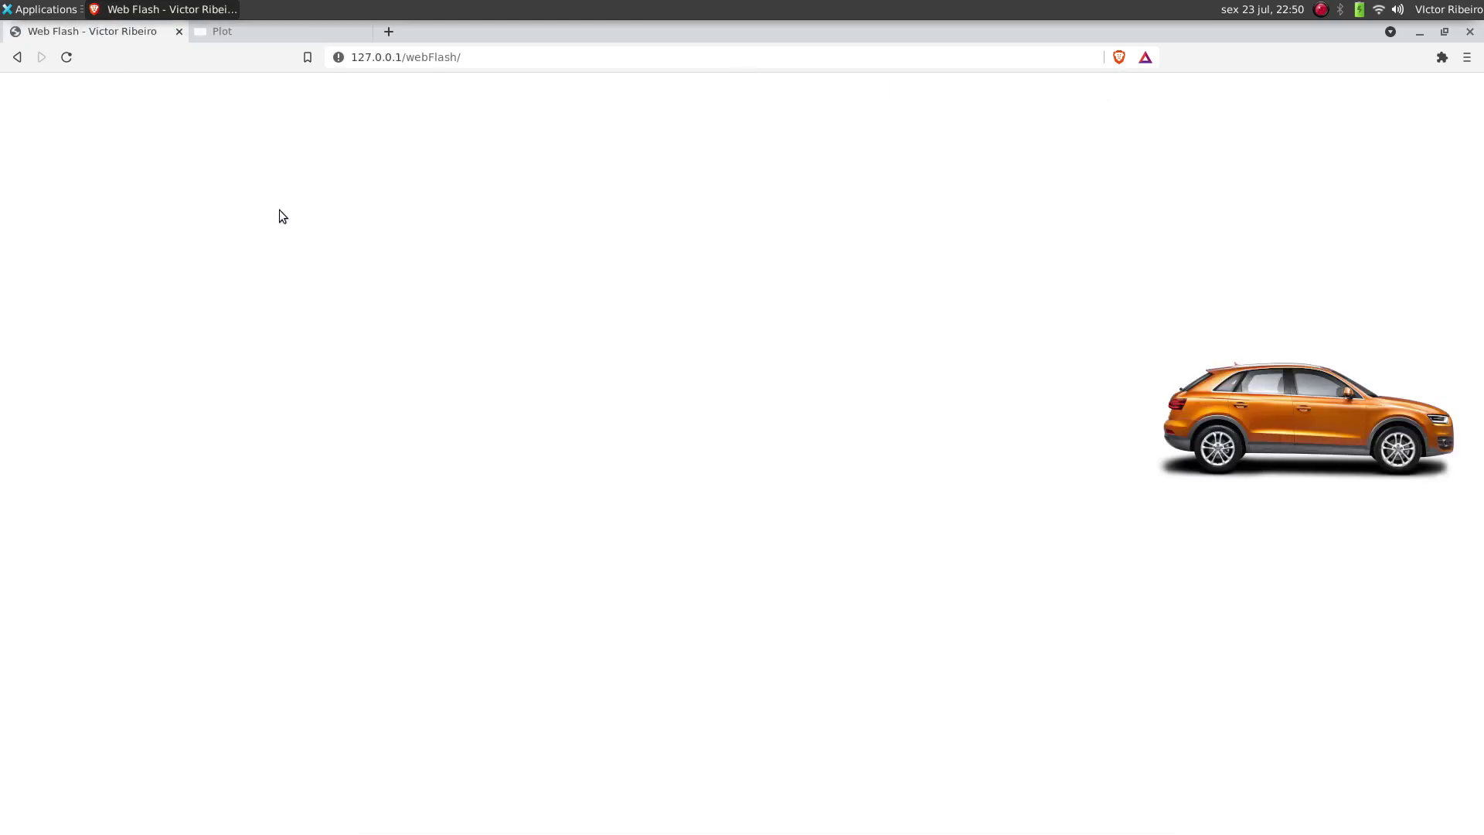
pyautogui.click(68, 57)
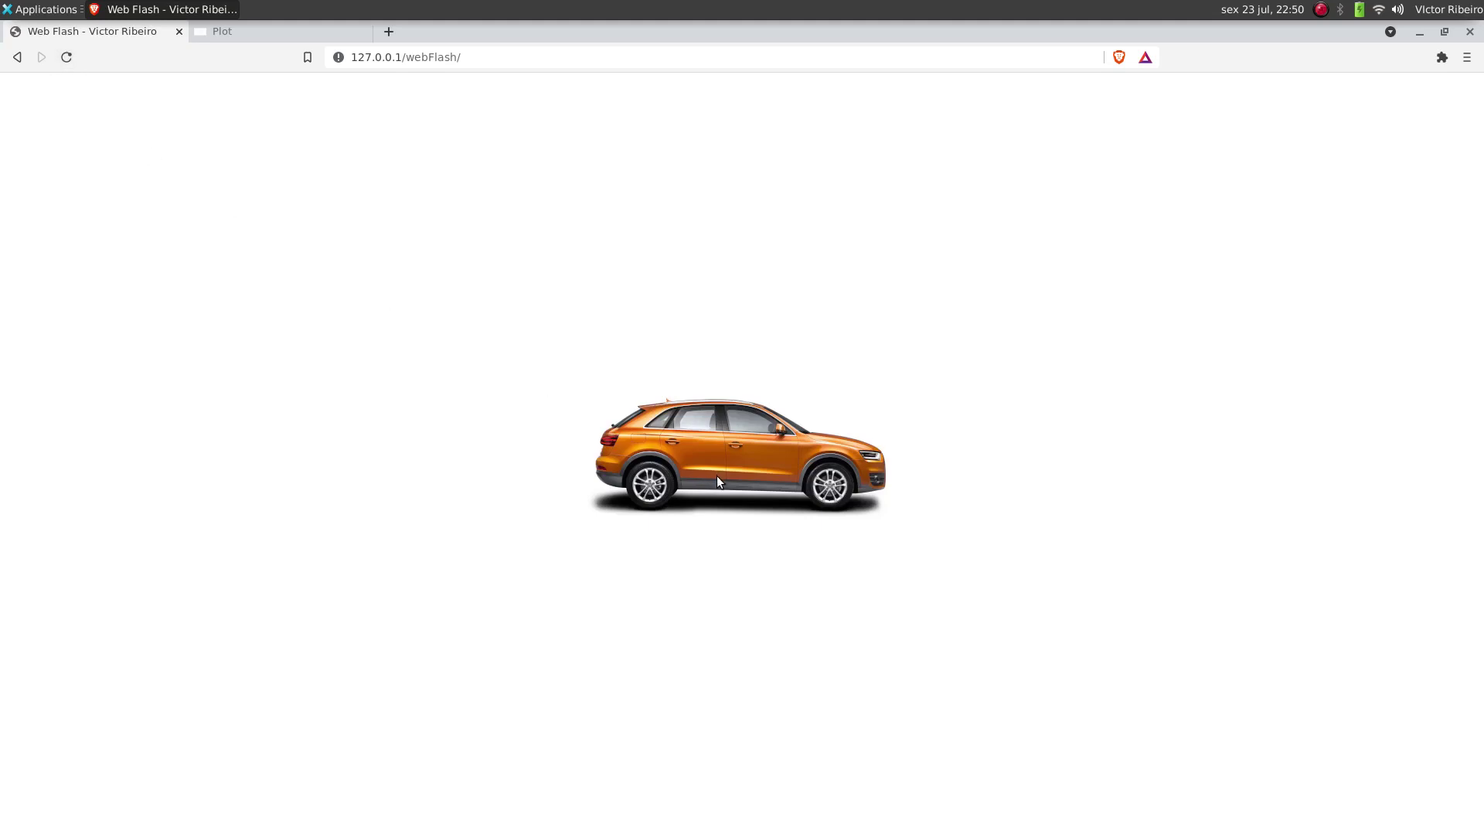
pyautogui.click(276, 35)
pyautogui.click(116, 92)
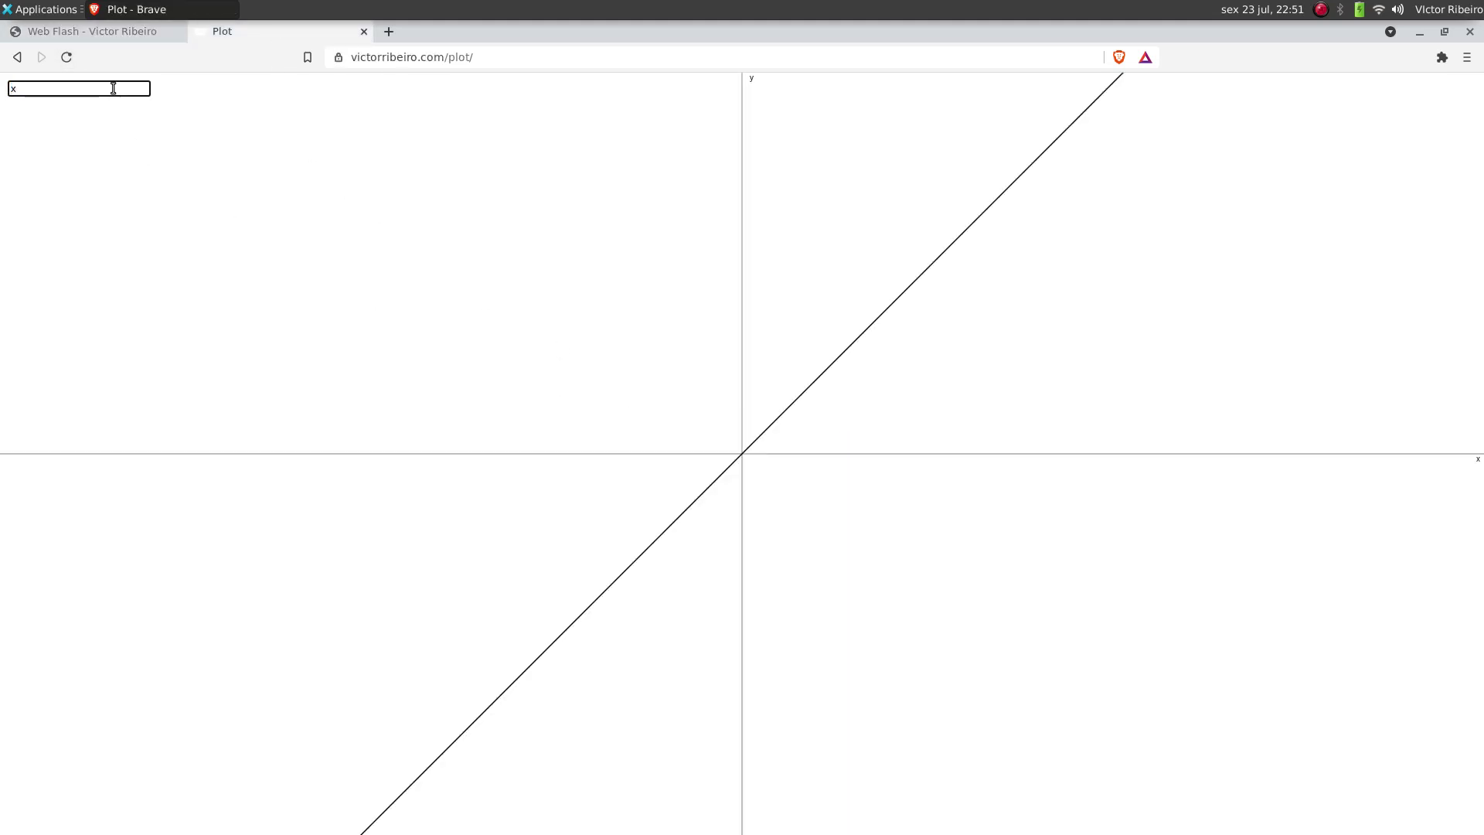
pyautogui.write('* x / 100')
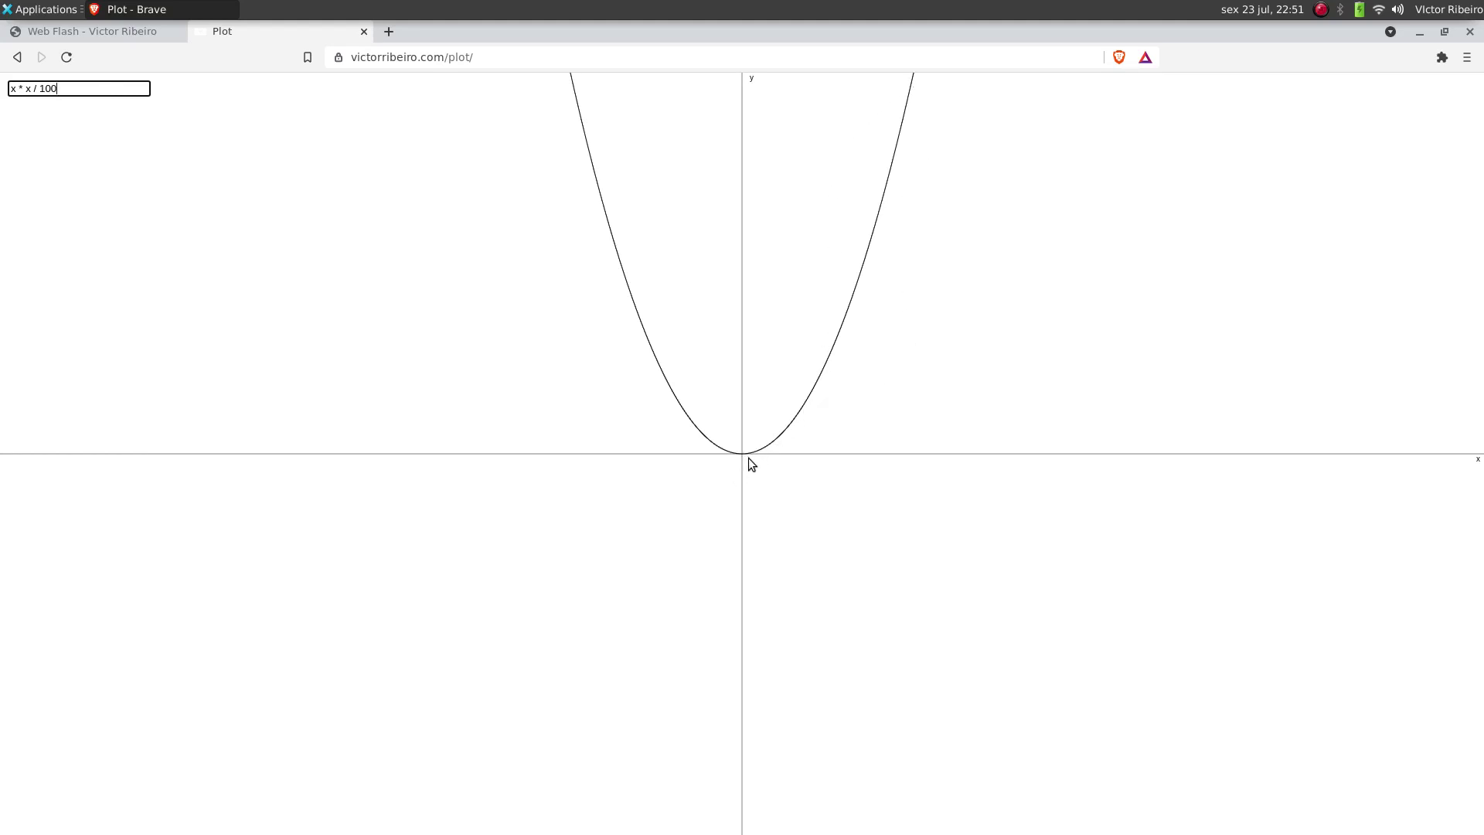
# Step: Try to plot x ** x / 100 by replacing the current function with x and extending it
pyautogui.moveTo(58, 88); pyautogui.dragTo(13, 88)
pyautogui.click(13, 88)
pyautogui.tripleClick(13, 89)
pyautogui.write('x')
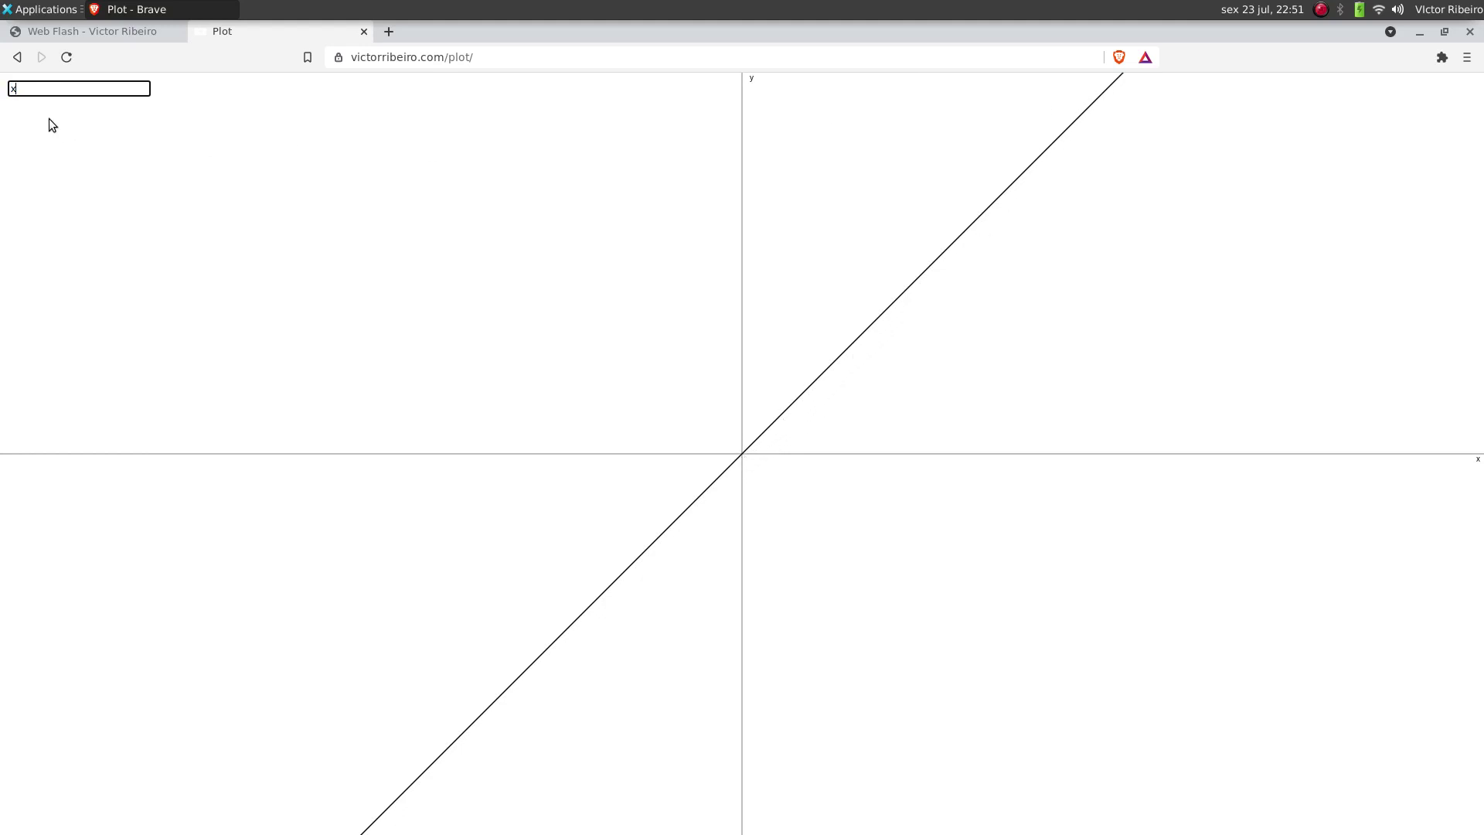
pyautogui.write(' ** x / 100')
pyautogui.press('BackSpace')
pyautogui.press('BackSpace')
pyautogui.press('BackSpace')
pyautogui.hotkey('ctrl', 'z')
pyautogui.click(76, 96)
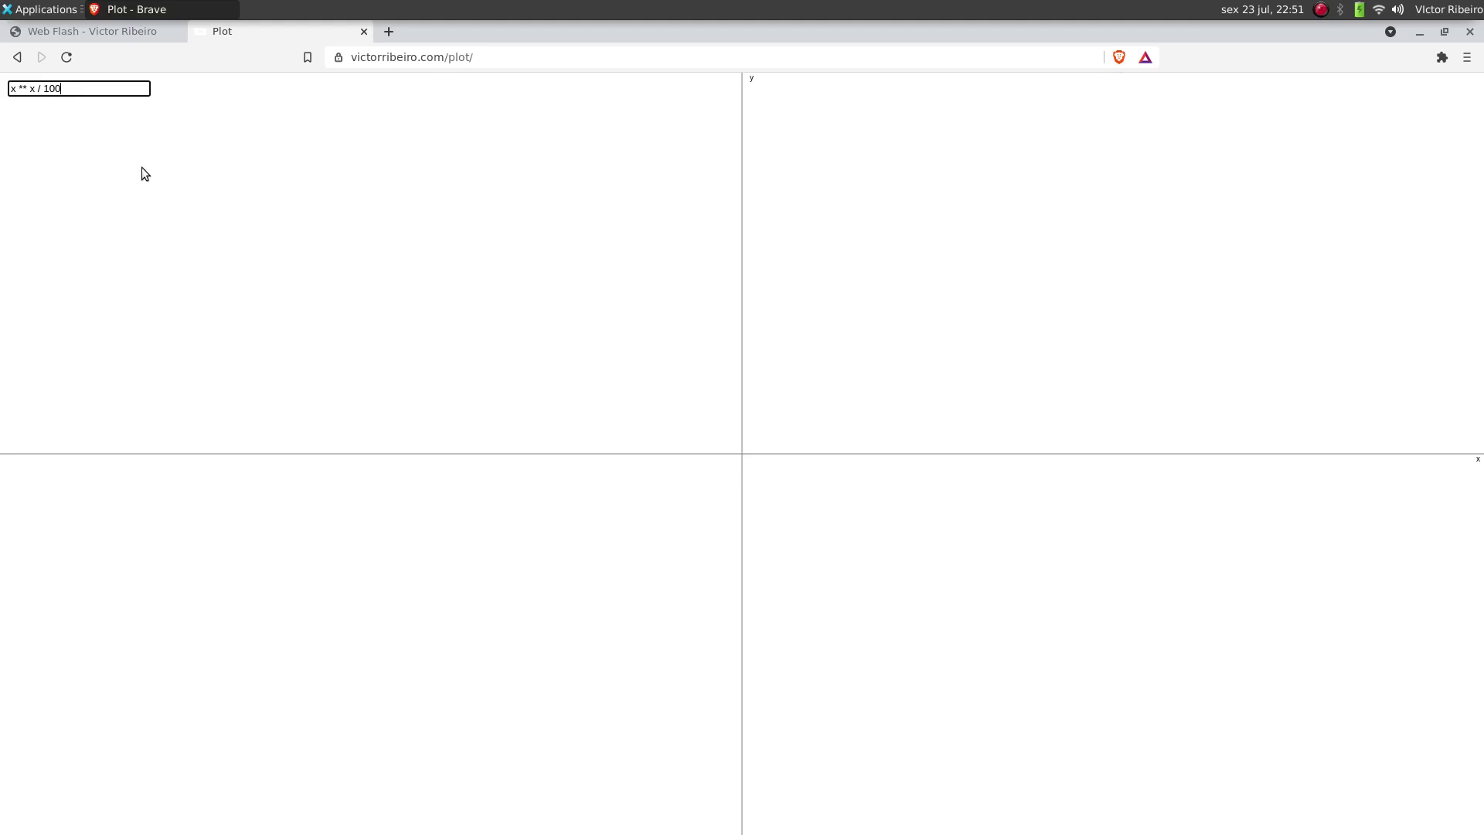
# Step: Reload the Plot page and change its default function to x ** 2 / 100
pyautogui.click(68, 56)
pyautogui.click(115, 93)
pyautogui.doubleClick(115, 93)
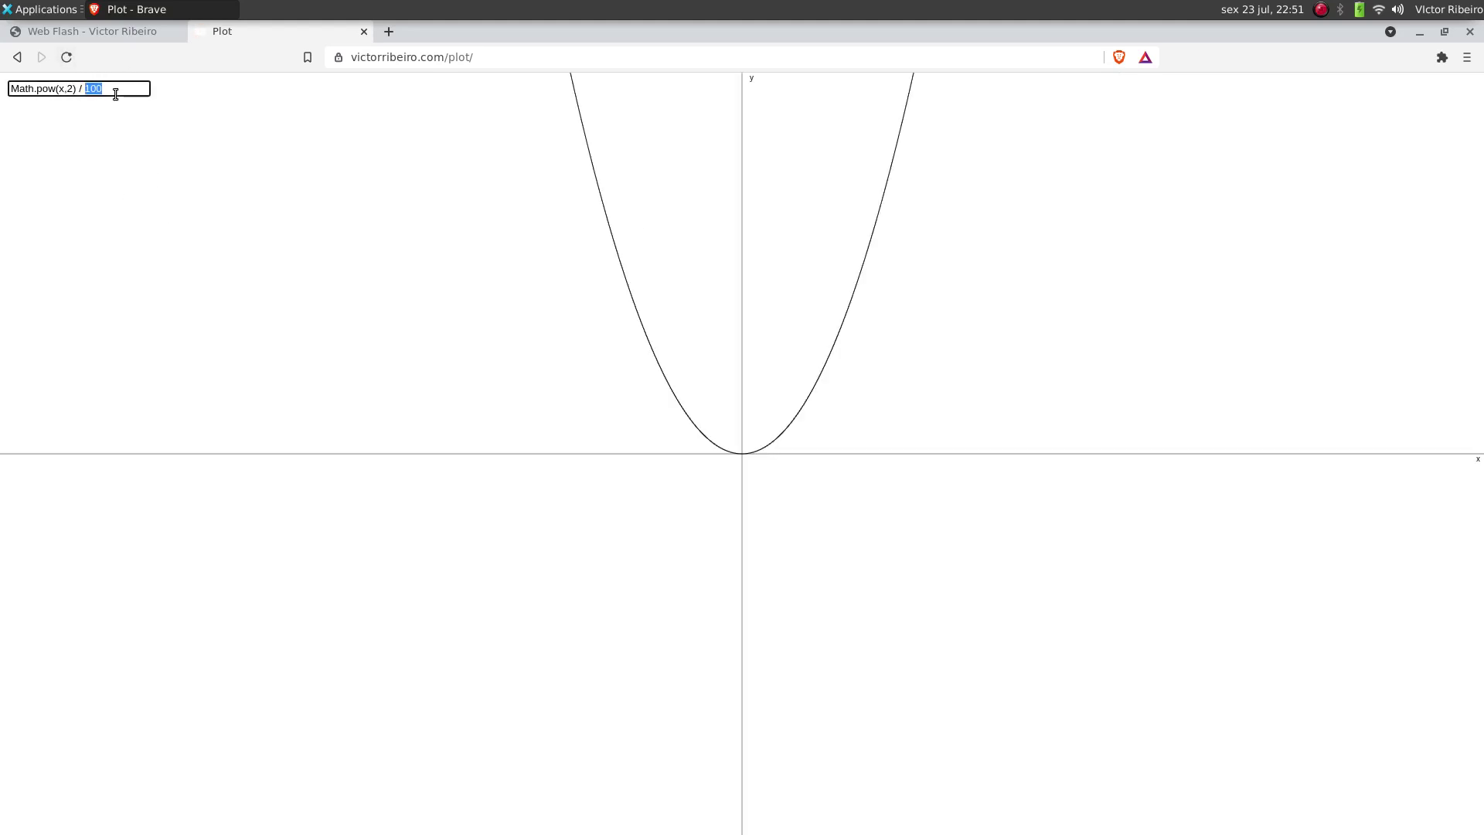
pyautogui.moveTo(76, 88); pyautogui.dragTo(7, 93)
pyautogui.press('BackSpace')
pyautogui.write('x ** 2')
pyautogui.click(82, 85)
# Step: Switch to the Web Flash page and move the centred car to the page's upper-left area
pyautogui.click(133, 37)
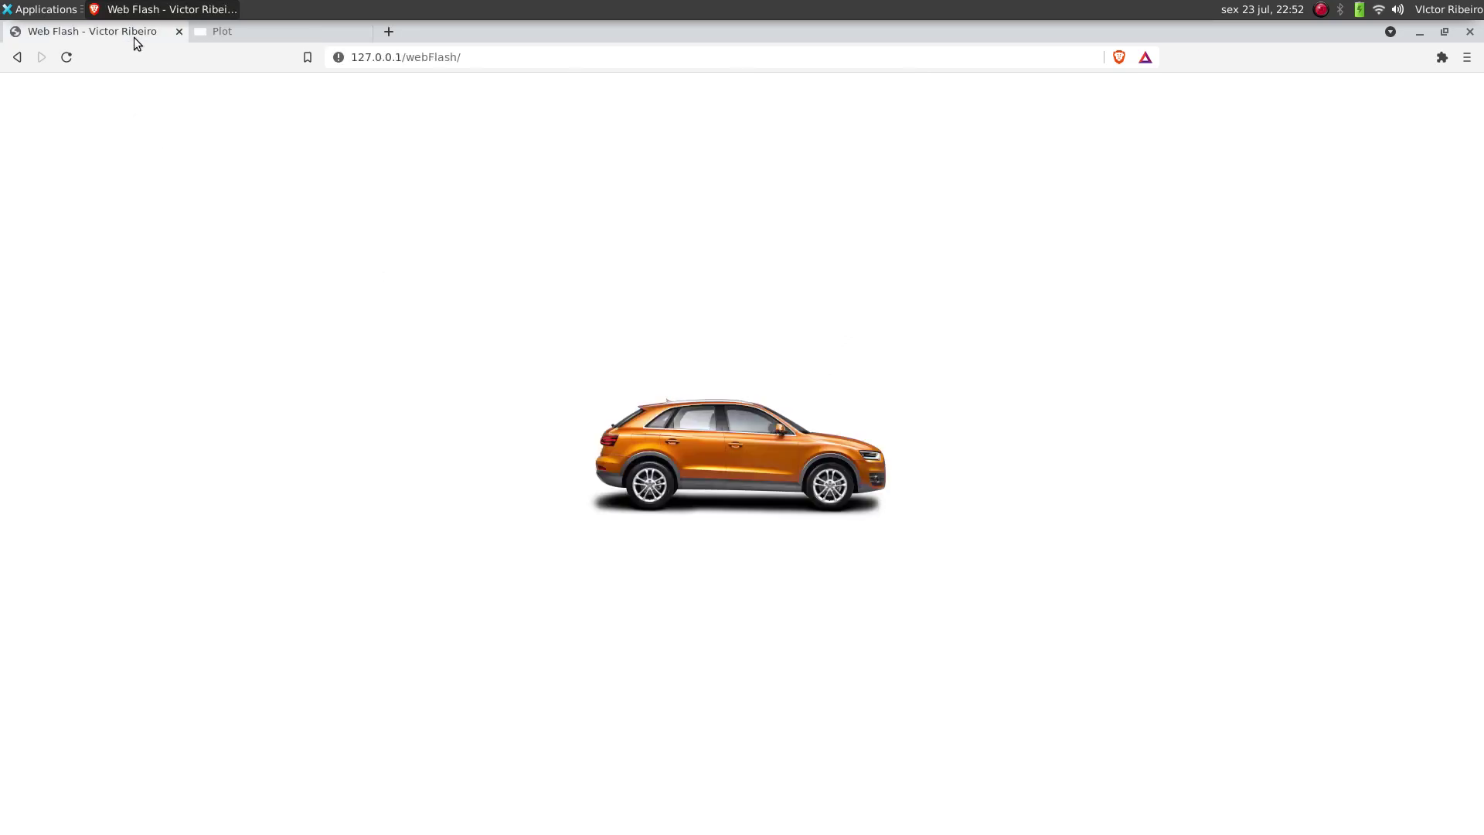
pyautogui.click(717, 490)
pyautogui.moveTo(841, 456); pyautogui.dragTo(250, 338)
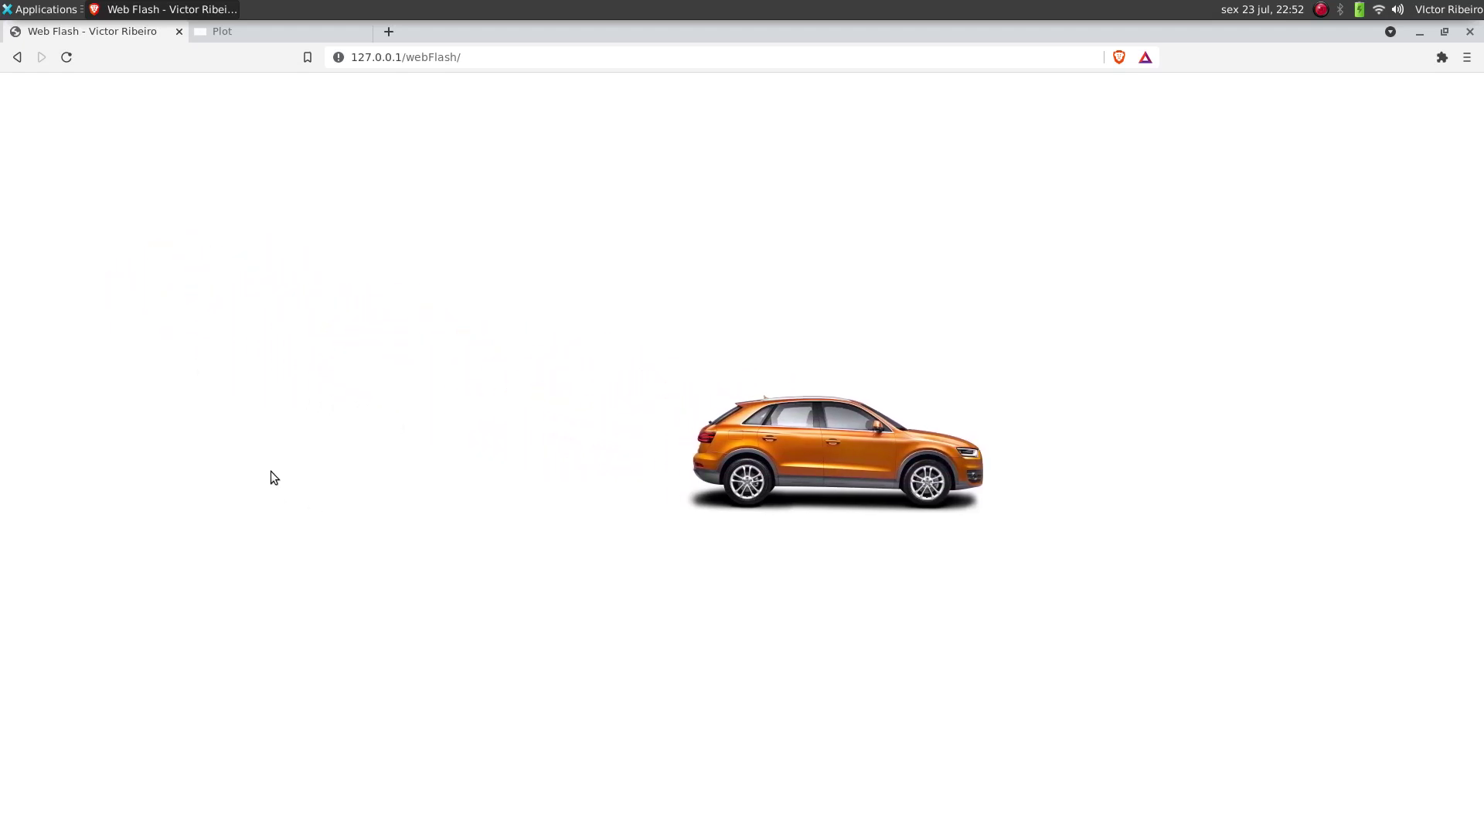
# Step: Reload the Web Flash page and move the recentred car to the page's right edge
pyautogui.click(66, 57)
pyautogui.moveTo(750, 486); pyautogui.dragTo(1373, 396)
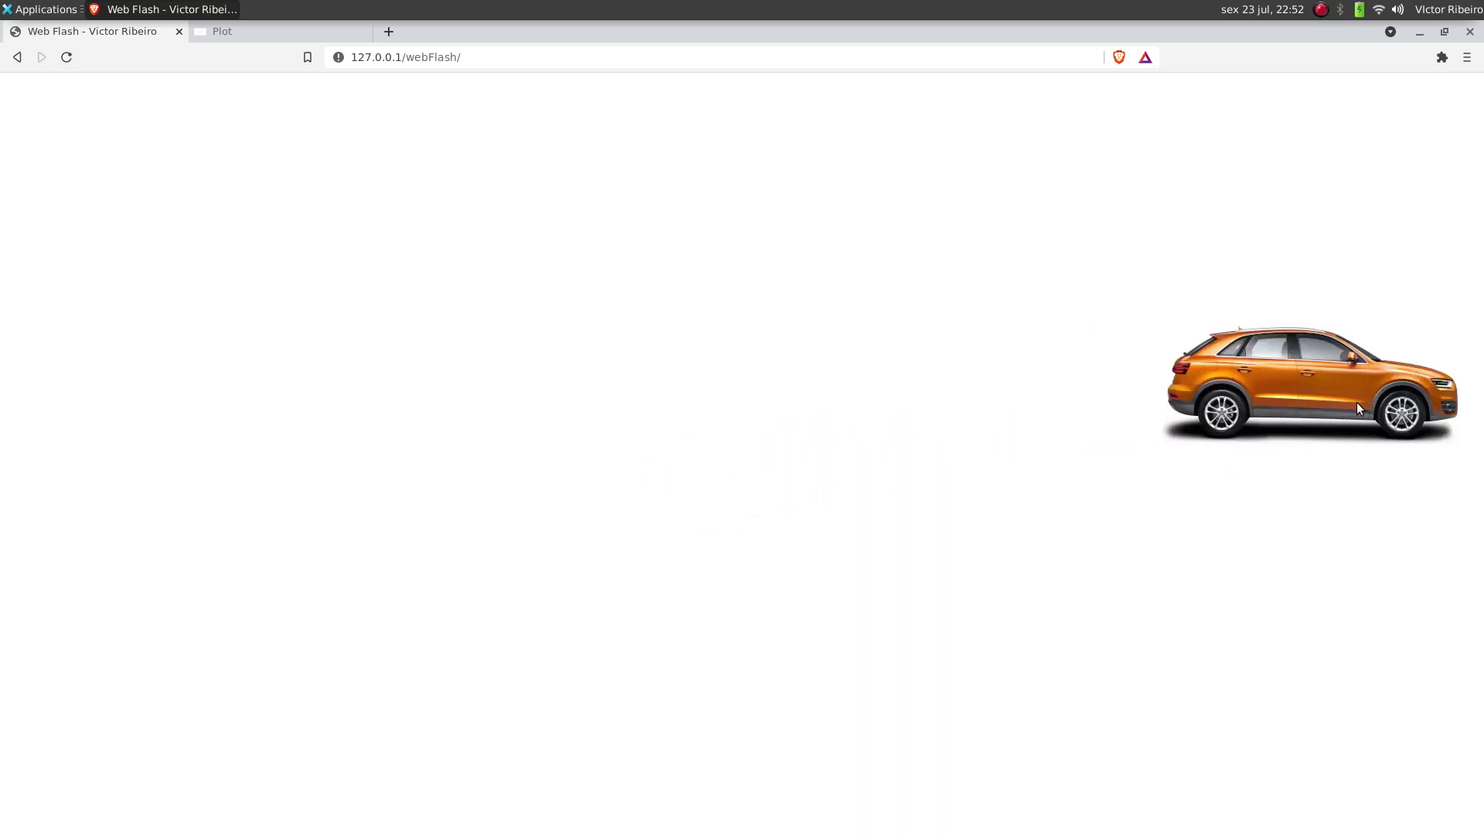
pyautogui.moveTo(1331, 400); pyautogui.dragTo(207, 395)
# Step: Check the parabola on the Plot page, then return to the Web Flash page and reload it
pyautogui.click(252, 33)
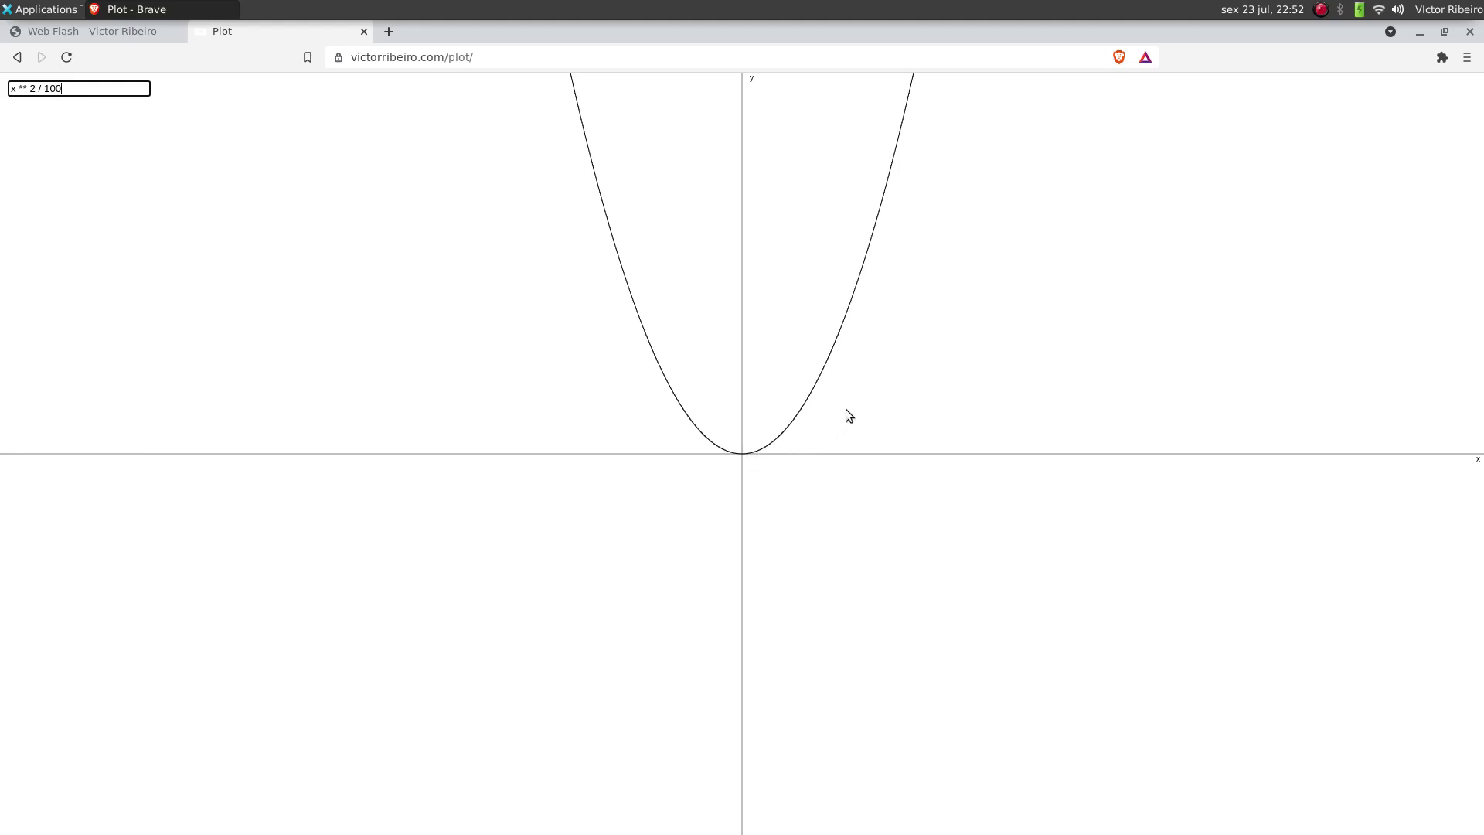
pyautogui.click(85, 32)
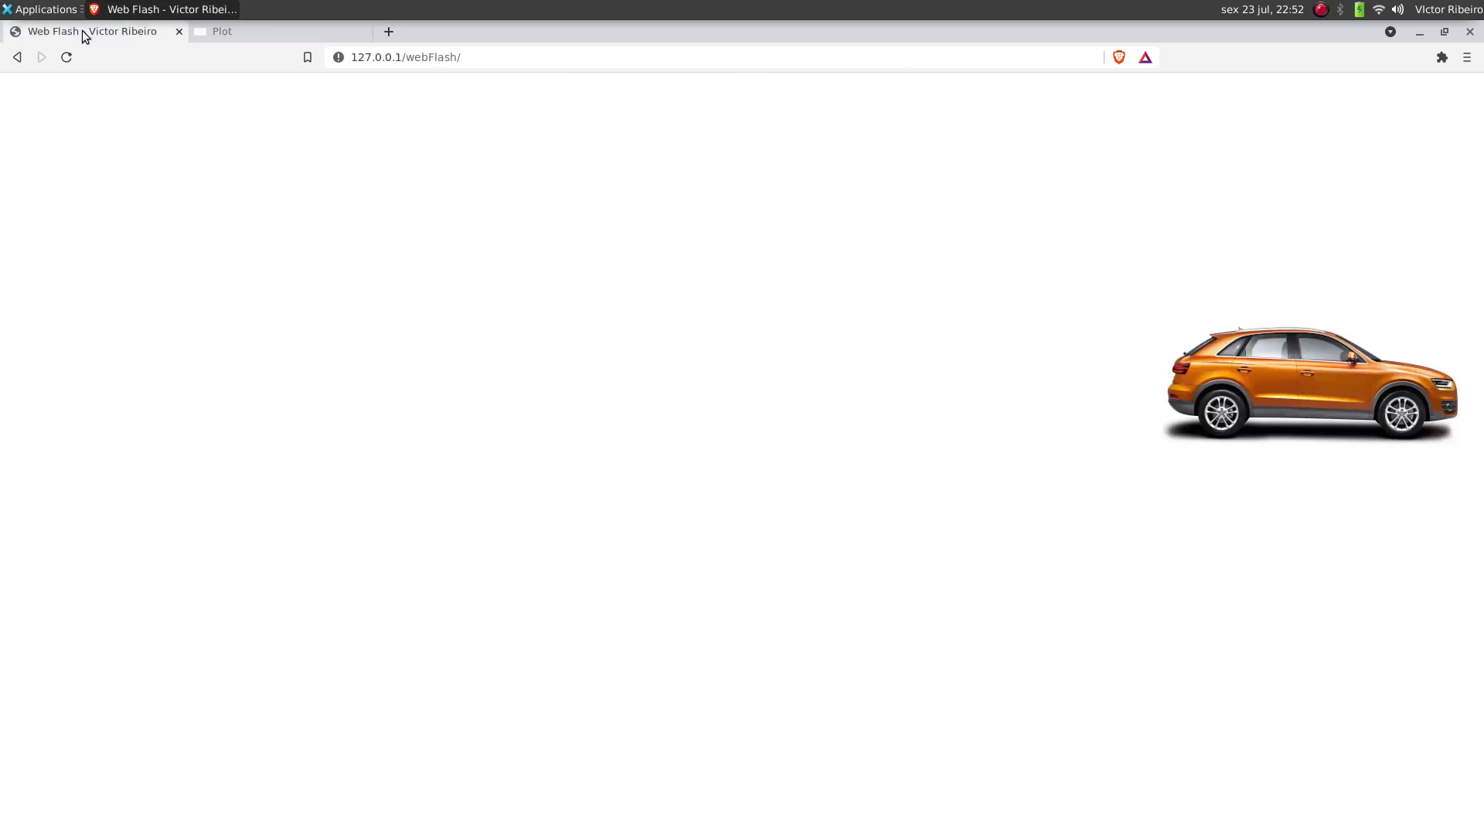
pyautogui.click(67, 58)
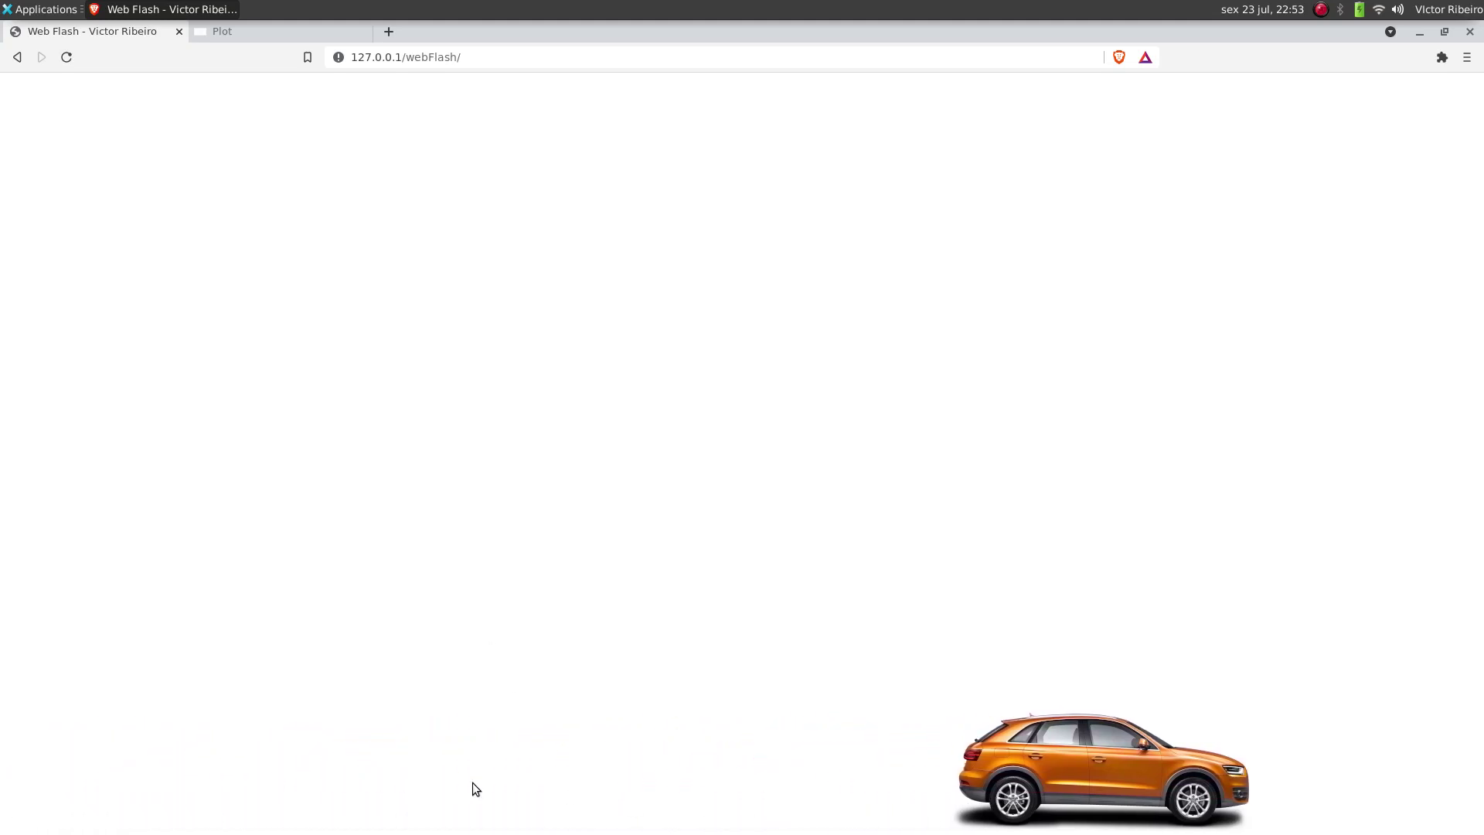
pyautogui.click(68, 56)
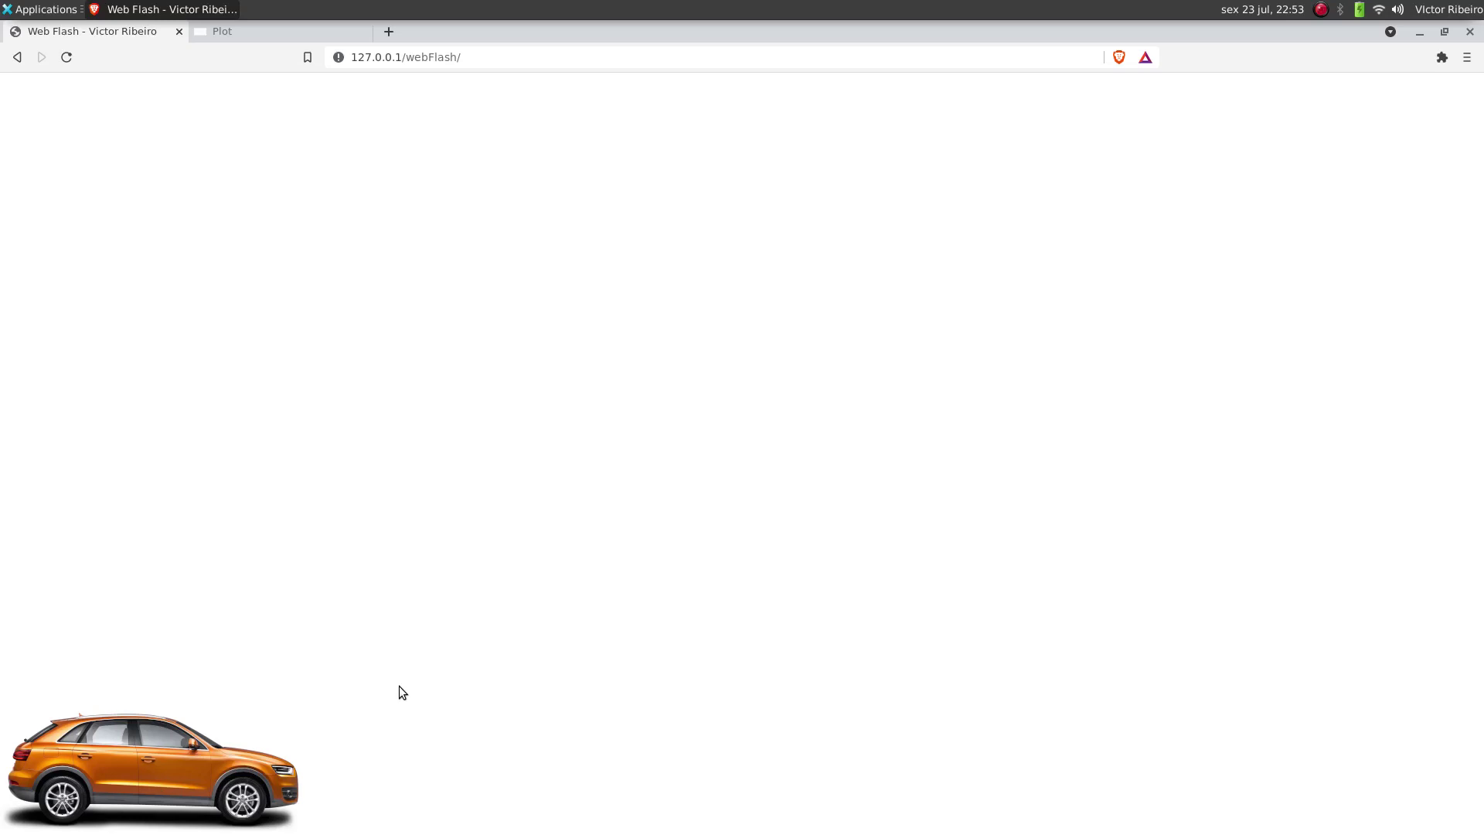
# Step: Examine the parabola's position relative to the axes on the Plot page, and return to the Web Flash page
pyautogui.click(238, 37)
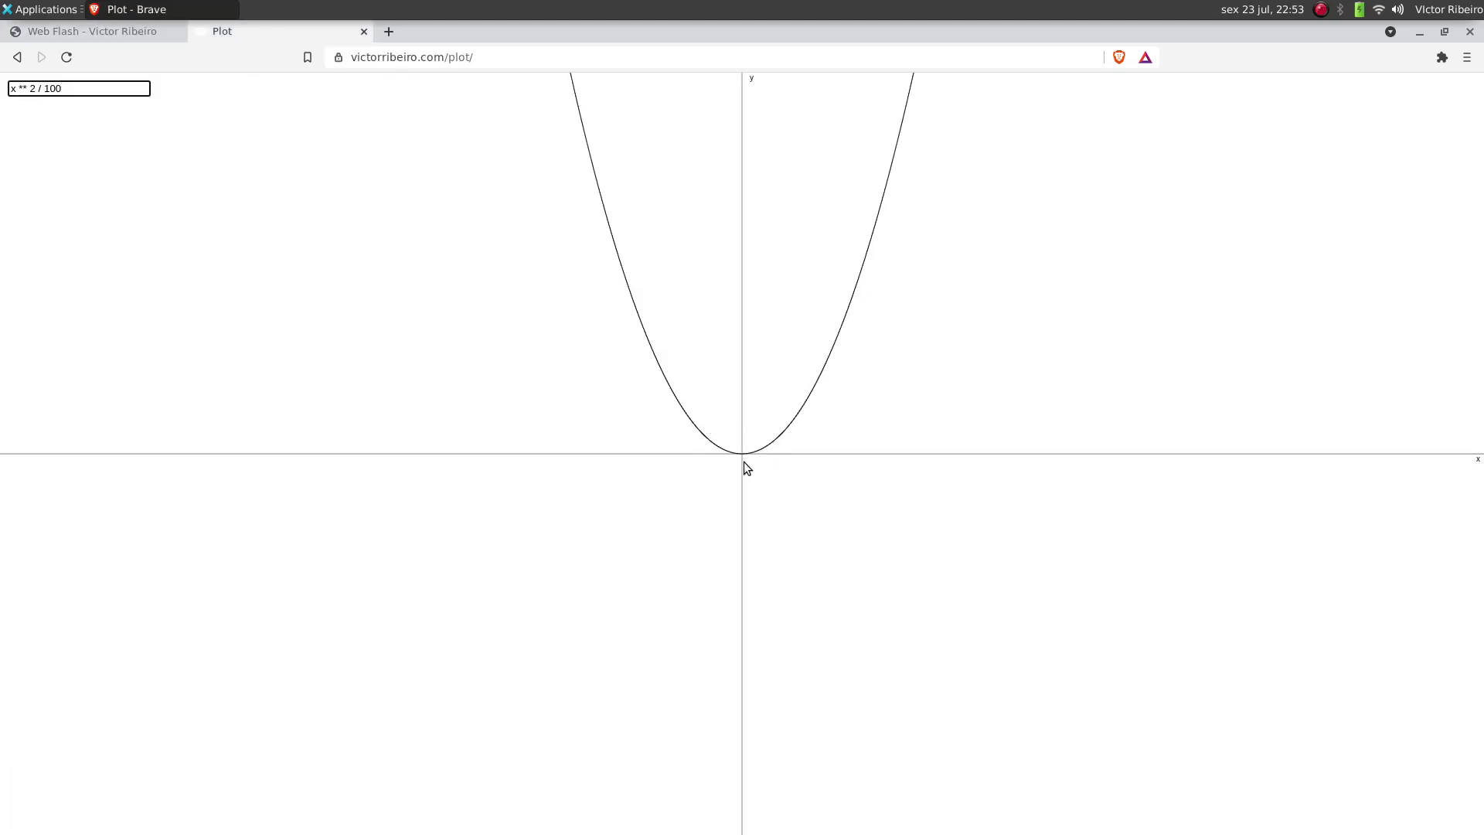
pyautogui.click(16, 9)
pyautogui.click(70, 26)
pyautogui.click(72, 29)
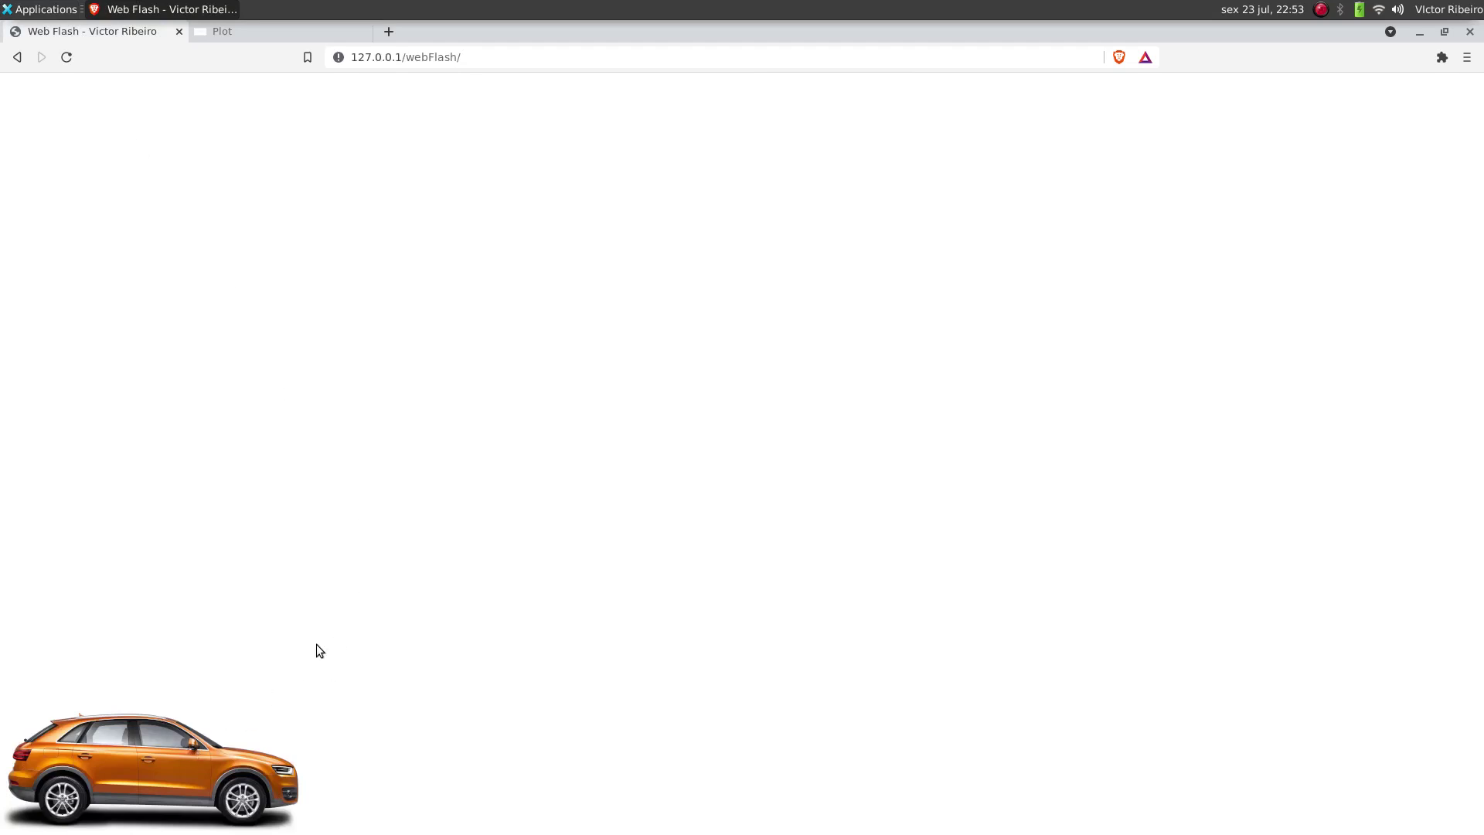